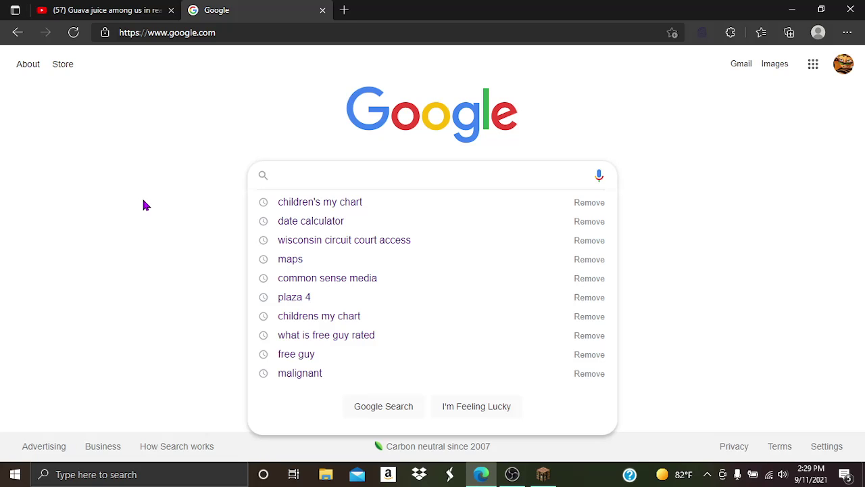
pyautogui.write('wh')
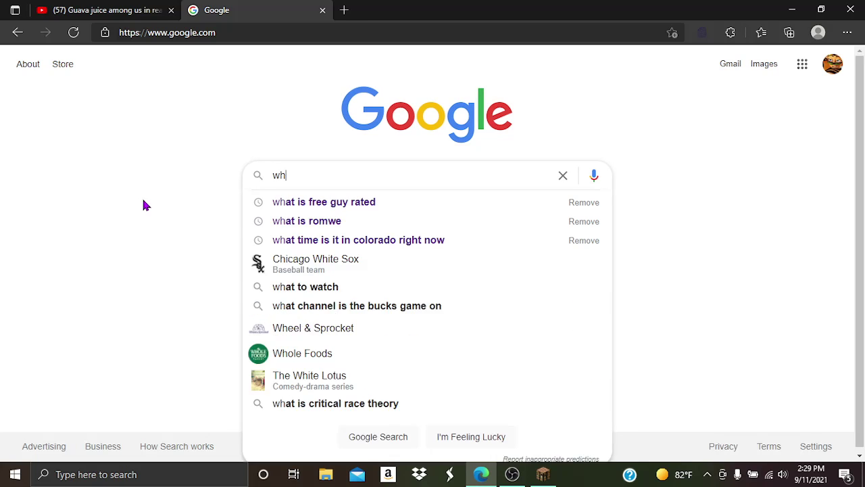
pyautogui.write('at is ')
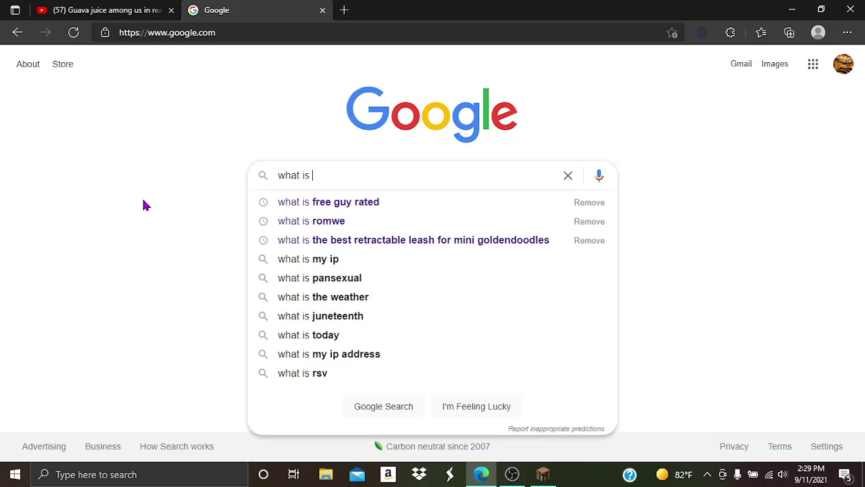
pyautogui.write('the')
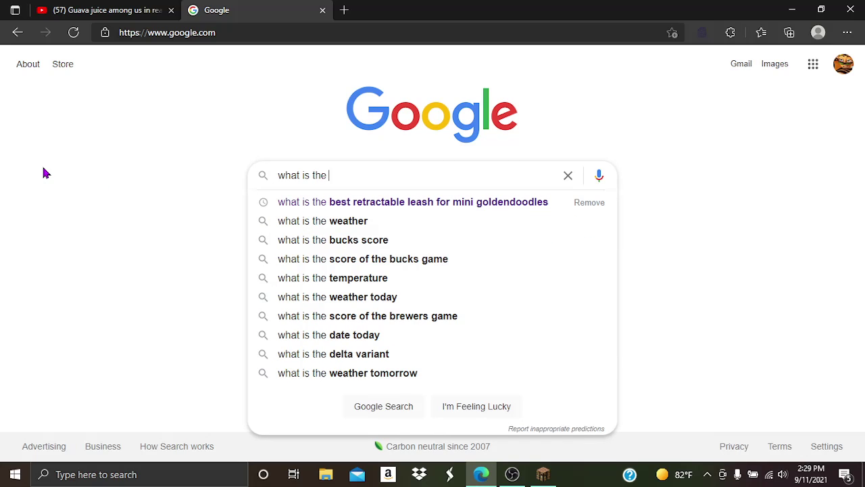
pyautogui.write(' sxt')
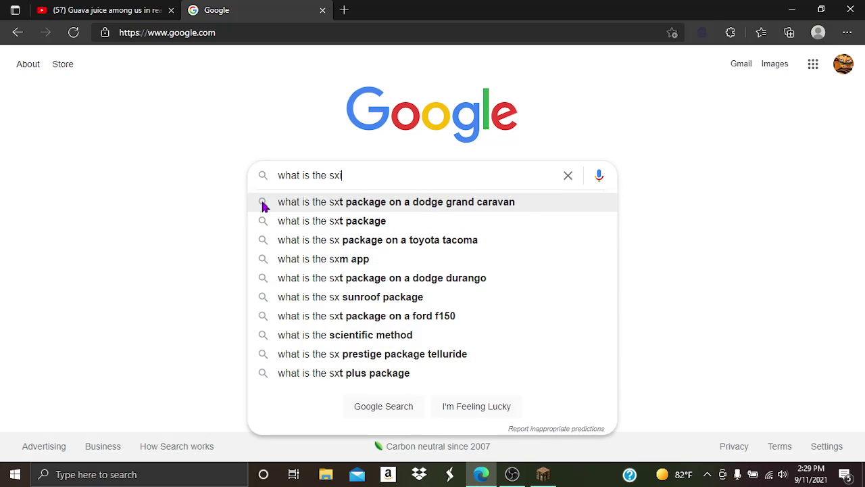
# Search for 'what is the scientific name for pig', fixing a typo and picking the suggestion.
pyautogui.press('BackSpace')
pyautogui.write('c')
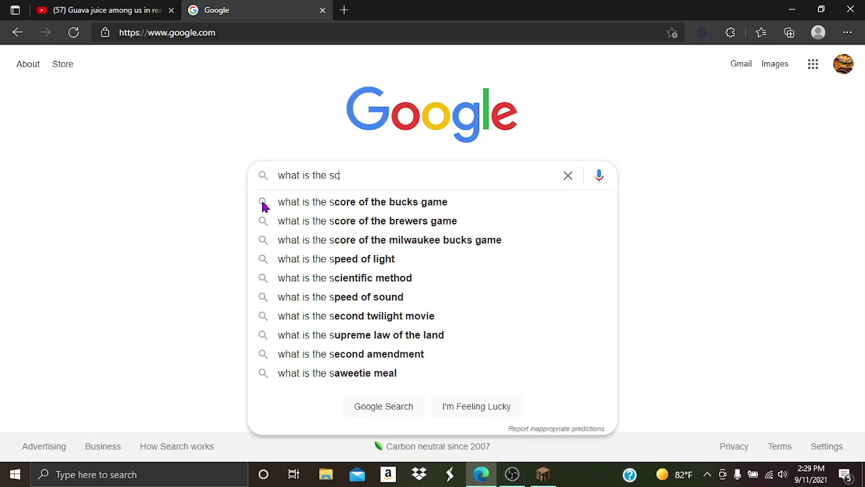
pyautogui.write('ien')
pyautogui.click(353, 227)
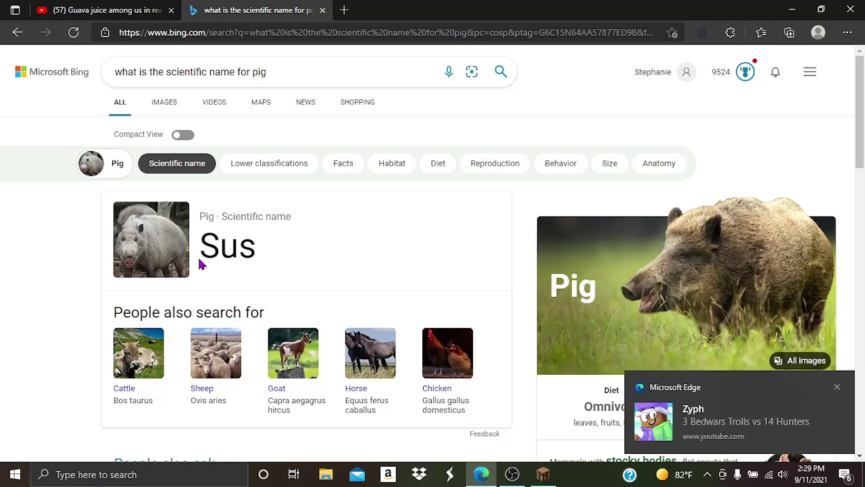
# Dismiss the Edge notification, then highlight 'Sus' in the answer and clear it.
pyautogui.moveTo(740, 411)
pyautogui.click(837, 387)
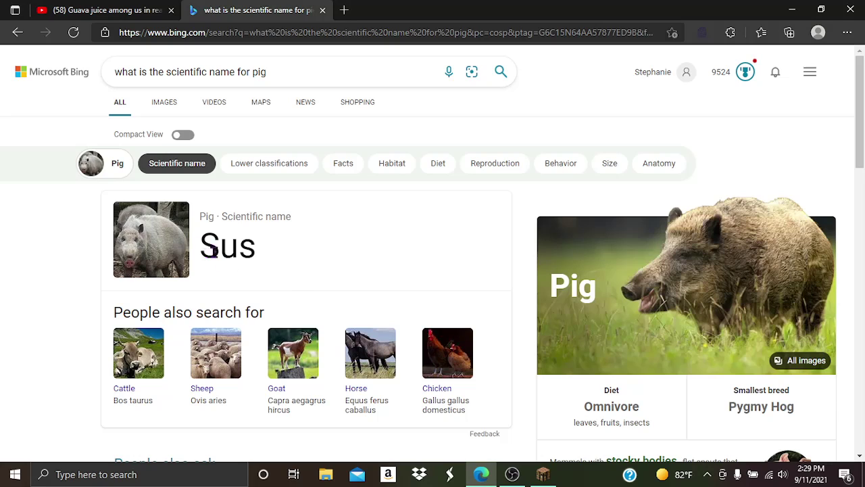
pyautogui.moveTo(212, 250); pyautogui.dragTo(342, 253)
pyautogui.click(342, 252)
# Highlight 'Sus' once more, deselect it, and start the background YouTube video's audio.
pyautogui.moveTo(201, 248); pyautogui.dragTo(315, 231)
pyautogui.click(388, 223)
pyautogui.press('XF86AudioPlay')
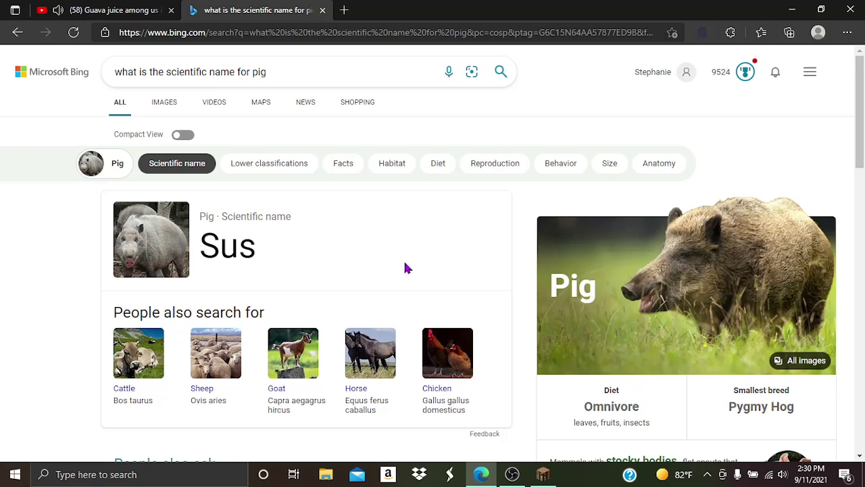
# Reword the Bing query to 'what is actual scientific name for pig' and run it.
pyautogui.click(149, 81)
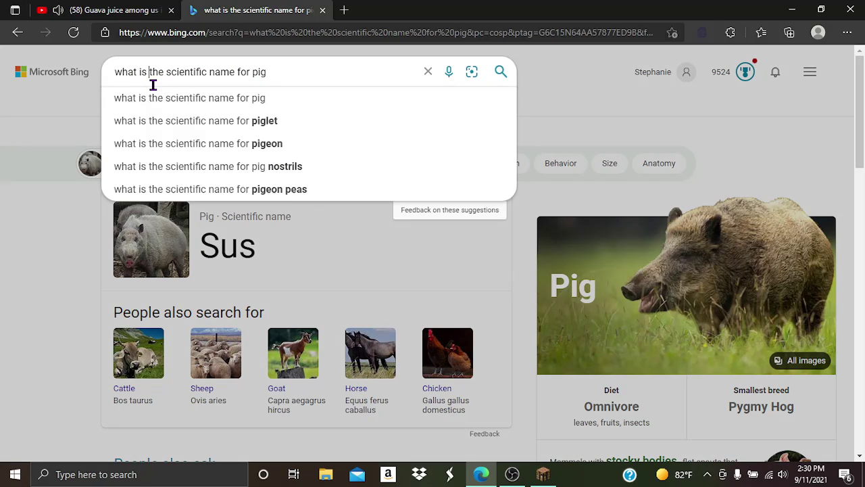
pyautogui.press('BackSpace')
pyautogui.write('ac')
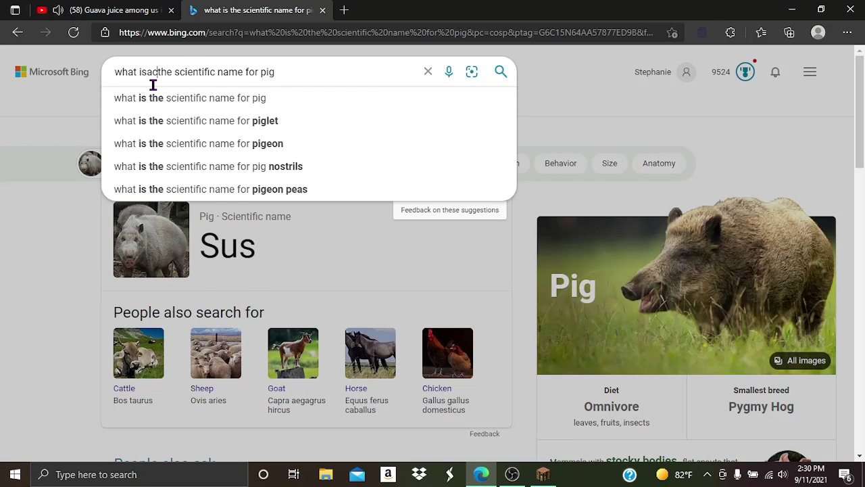
pyautogui.write('tual')
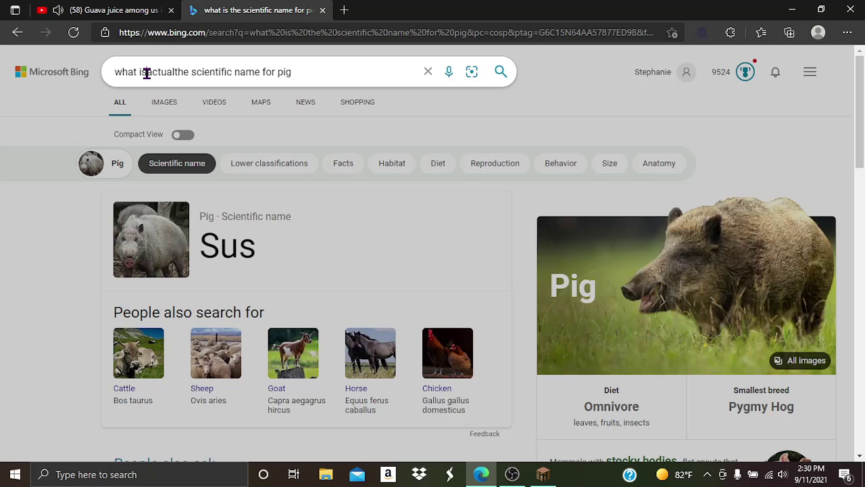
pyautogui.click(147, 73)
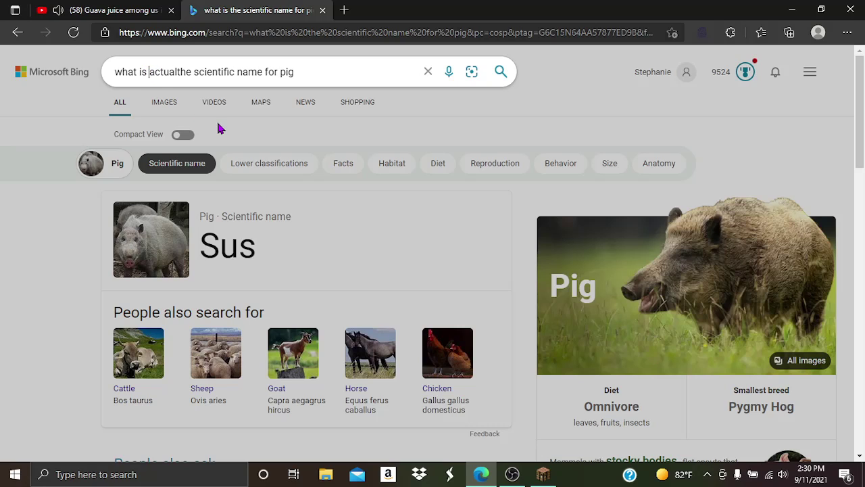
pyautogui.click(177, 71)
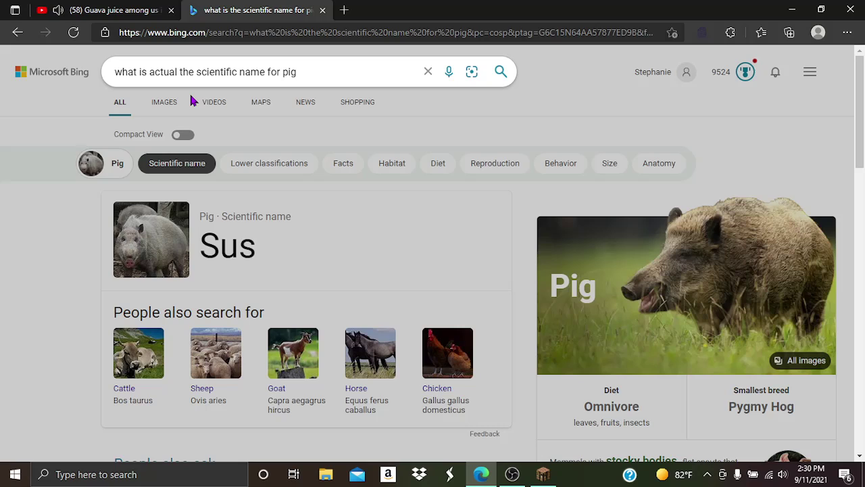
pyautogui.write('name')
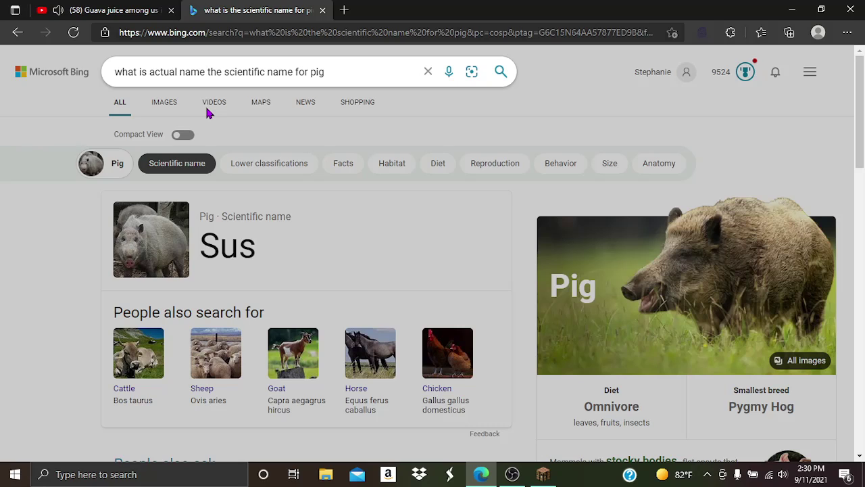
pyautogui.press('BackSpace')
pyautogui.press('BackSpace')
pyautogui.press('BackSpace')
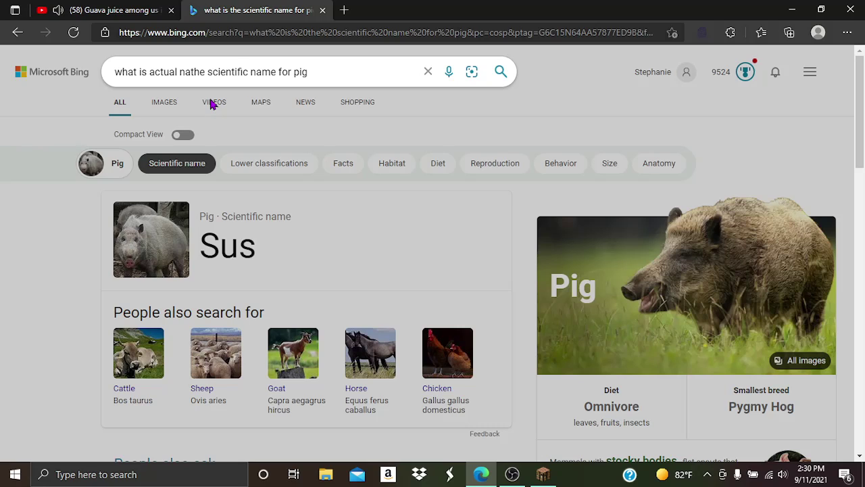
pyautogui.press('BackSpace')
pyautogui.press('BackSpace')
pyautogui.press('BackSpace')
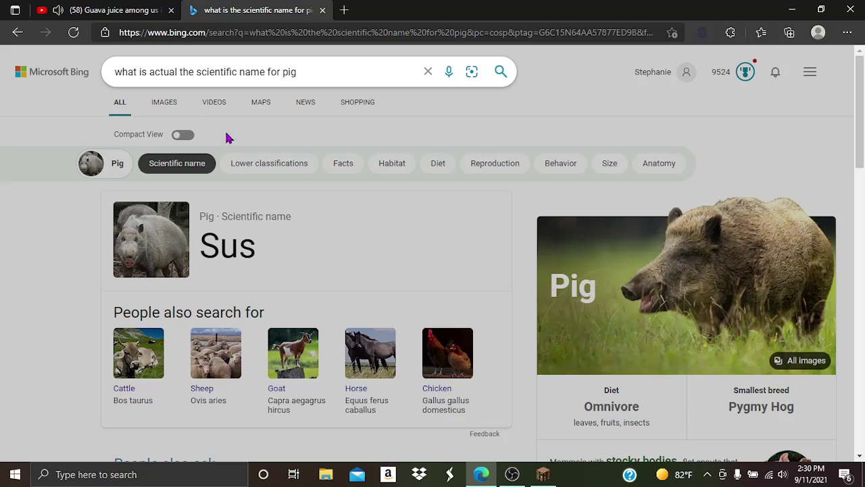
pyautogui.moveTo(194, 72)
pyautogui.mouseDown()
pyautogui.moveTo(181, 72)
pyautogui.moveTo(193, 73)
pyautogui.mouseUp()
pyautogui.press('BackSpace')
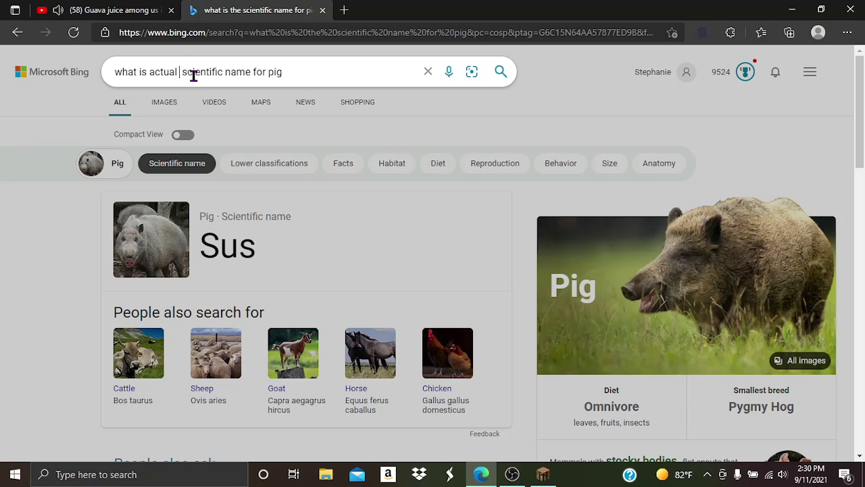
pyautogui.press('Return')
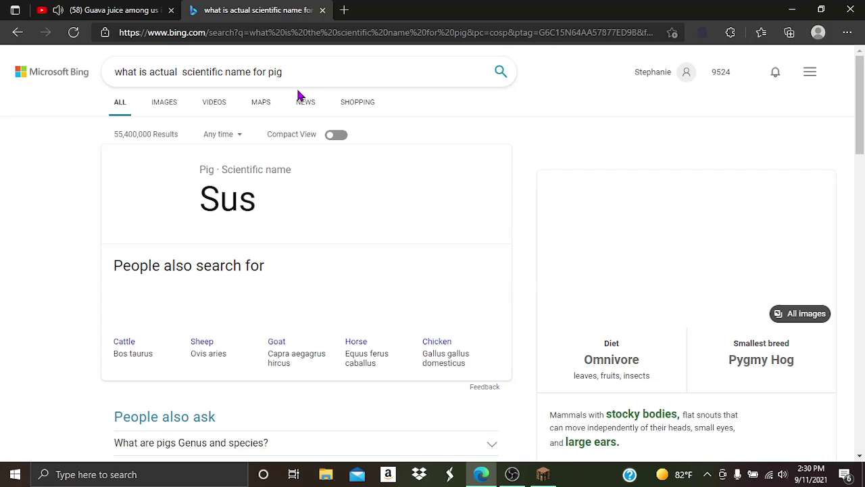
pyautogui.scroll(-1, 334, 172)
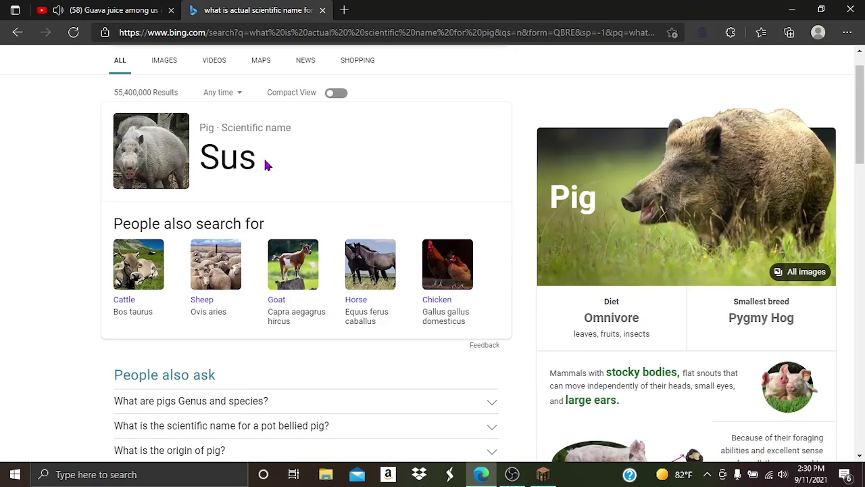
# Highlight 'Sus' in the new answer, glancing at the YouTube tab and back.
pyautogui.moveTo(202, 154); pyautogui.dragTo(289, 160)
pyautogui.scroll(1, 288, 154)
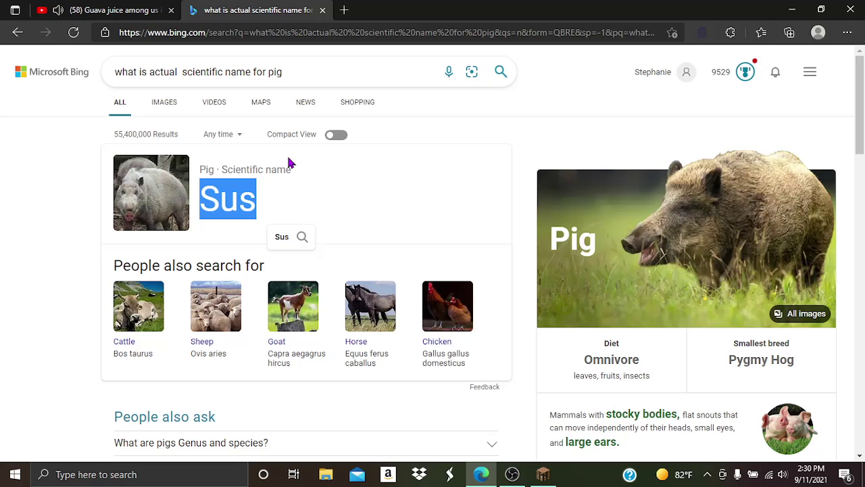
pyautogui.click(99, 8)
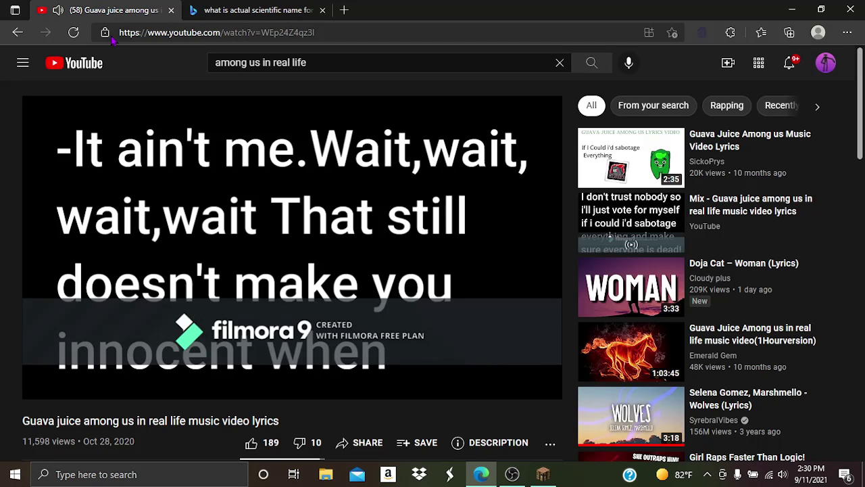
pyautogui.click(196, 9)
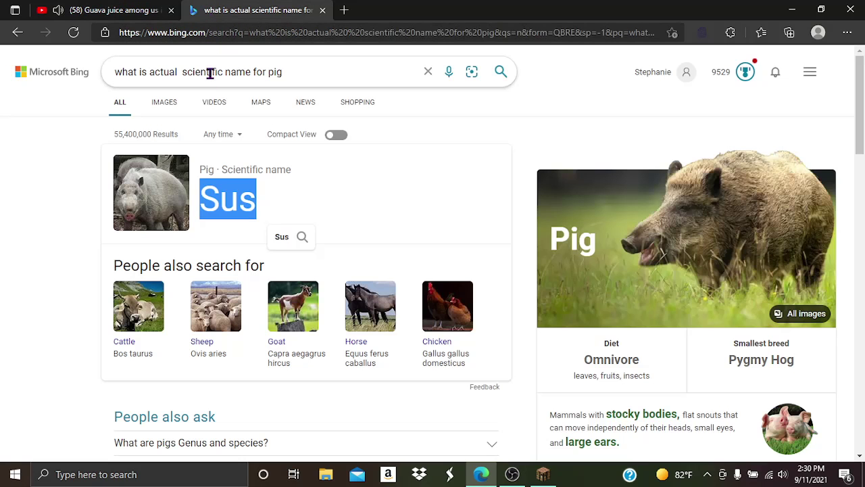
# Close the YouTube tab and remove the highlight from 'Sus' on the result card.
pyautogui.click(171, 9)
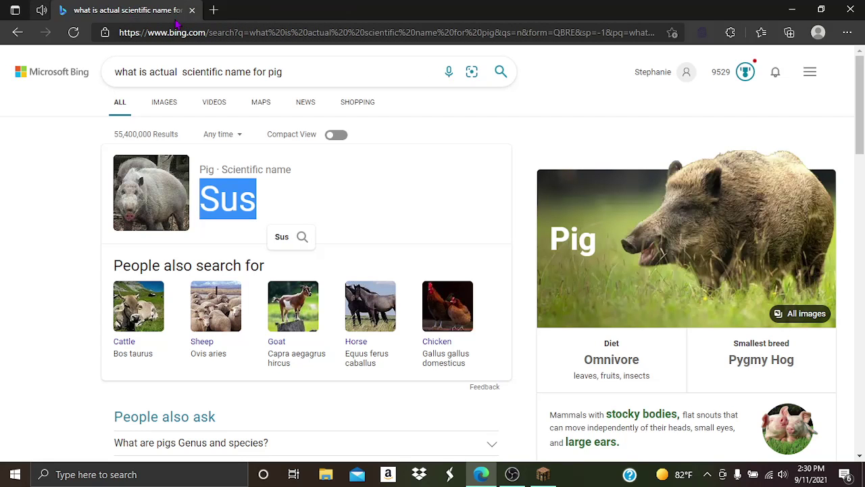
pyautogui.click(342, 210)
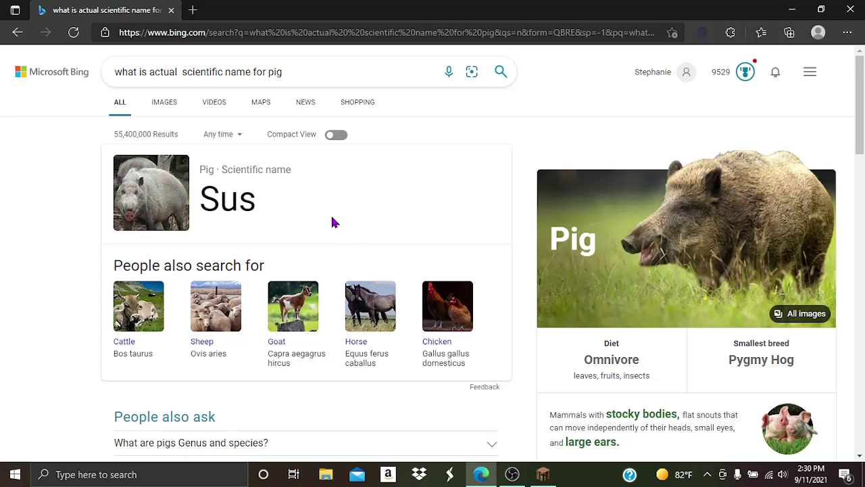